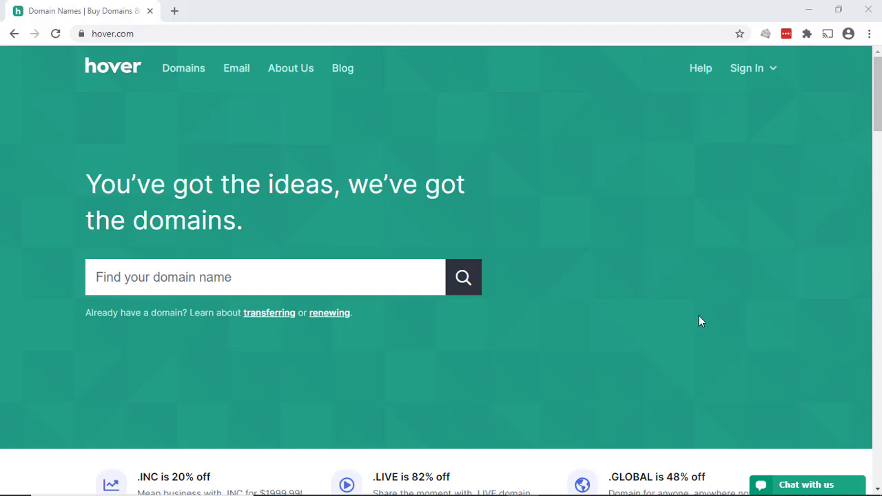
Search Hover's domain finder for 'house service company'.
{"action": "left_click", "coordinate": [307, 272]}
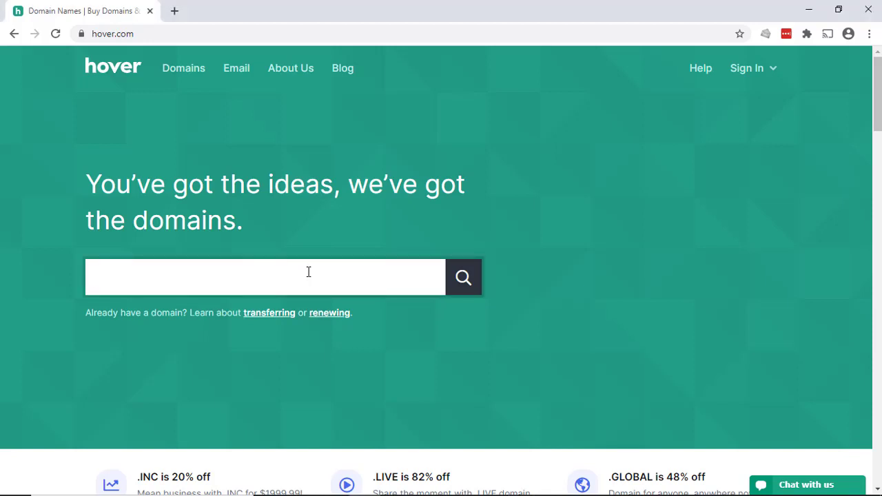
{"action": "type", "text": "house service ca"}
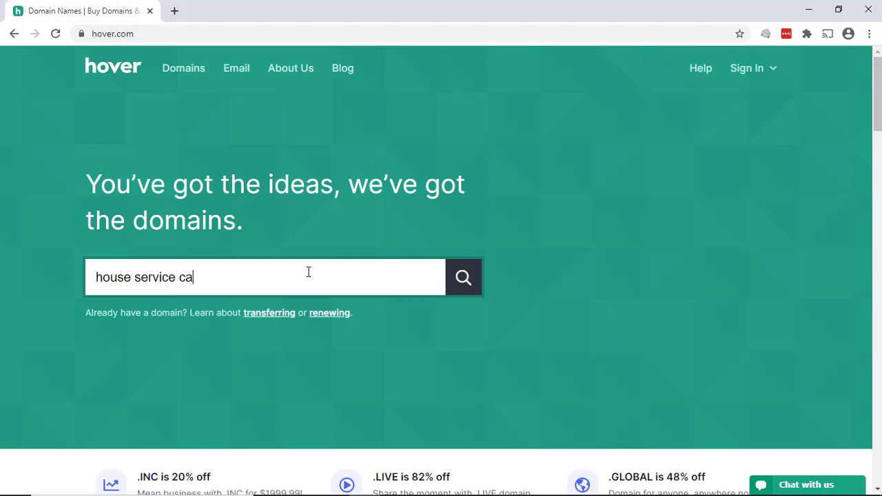
{"action": "key", "text": "BackSpace"}
{"action": "type", "text": "po"}
{"action": "key", "text": "BackSpace"}
{"action": "key", "text": "BackSpace"}
{"action": "type", "text": "ompany"}
{"action": "left_click", "coordinate": [466, 285]}
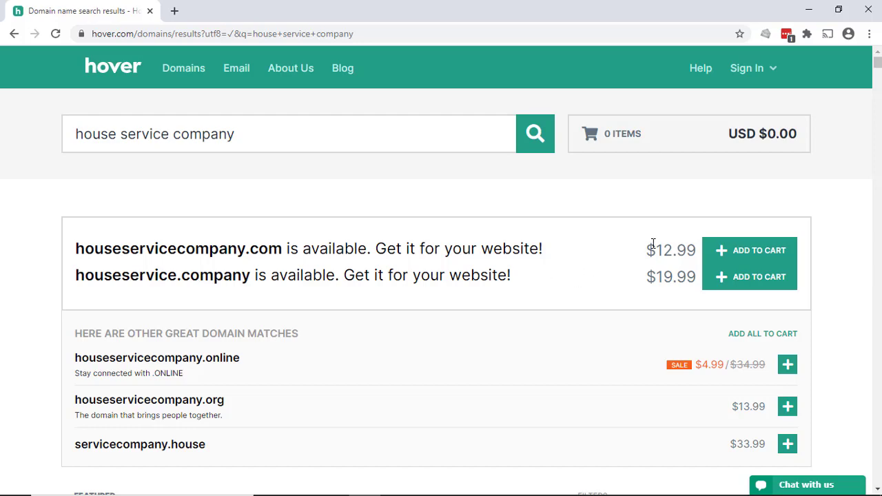
Add houseservicecompany.com at $12.99 to the cart from the search results.
{"action": "scroll", "coordinate": [389, 297], "scroll_direction": "down", "scroll_amount": 2}
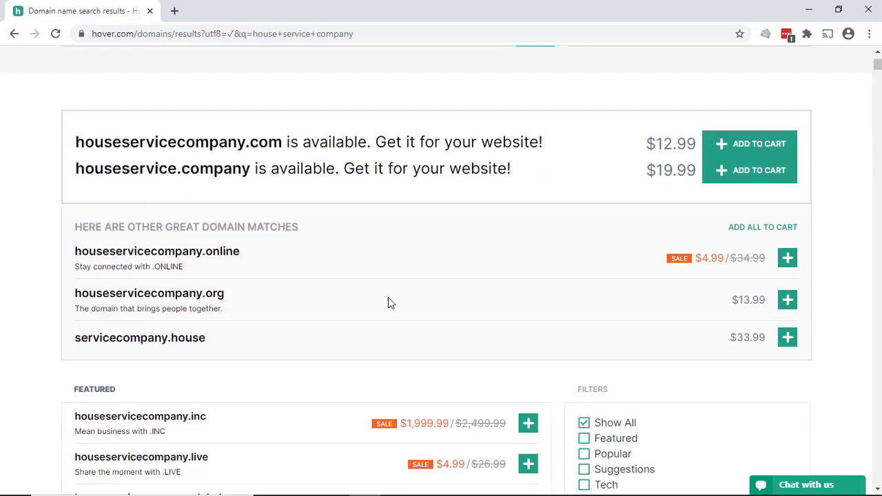
{"action": "scroll", "coordinate": [387, 301], "scroll_direction": "down", "scroll_amount": 1}
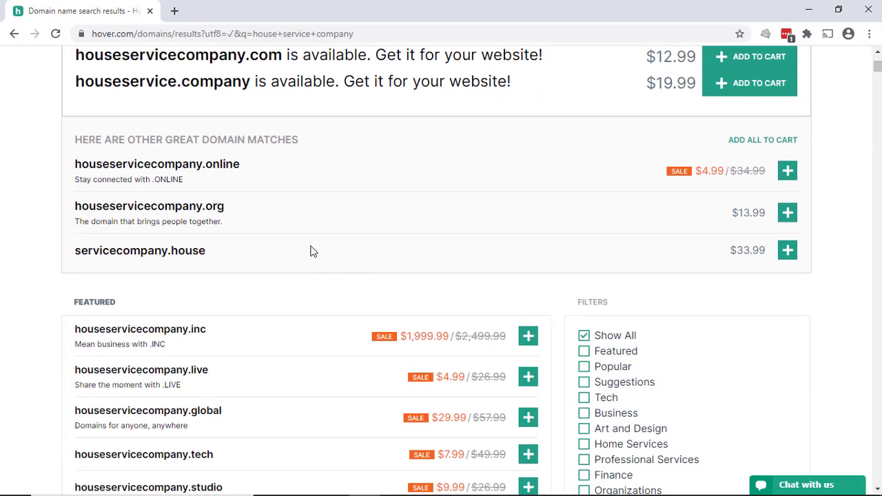
{"action": "scroll", "coordinate": [310, 251], "scroll_direction": "down", "scroll_amount": 2}
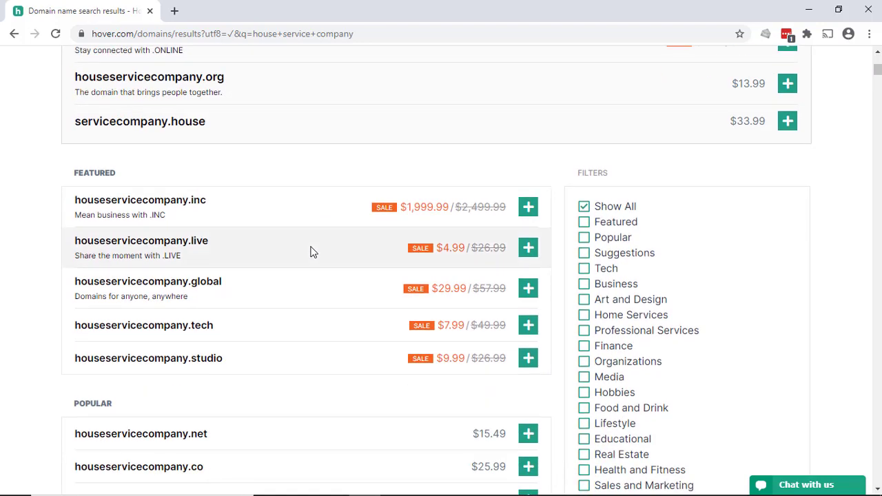
{"action": "scroll", "coordinate": [296, 269], "scroll_direction": "down", "scroll_amount": 1}
{"action": "scroll", "coordinate": [228, 368], "scroll_direction": "down", "scroll_amount": 1}
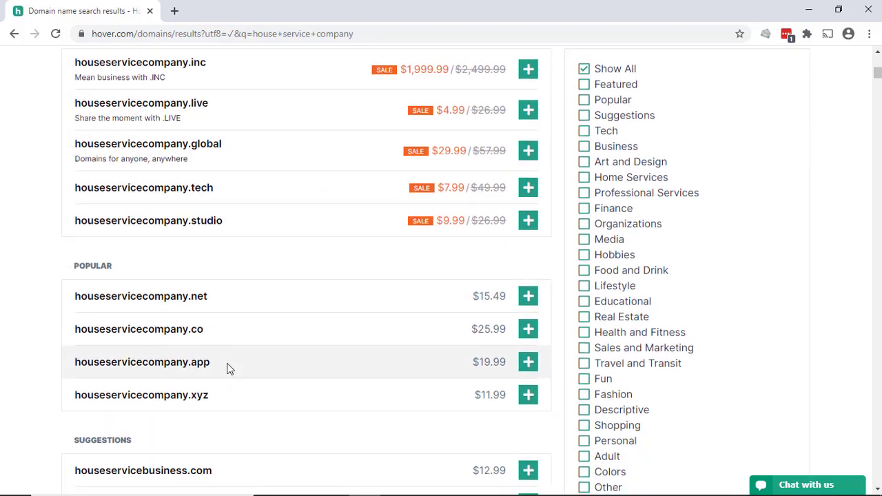
{"action": "scroll", "coordinate": [221, 354], "scroll_direction": "down", "scroll_amount": 1}
{"action": "scroll", "coordinate": [240, 325], "scroll_direction": "down", "scroll_amount": 3}
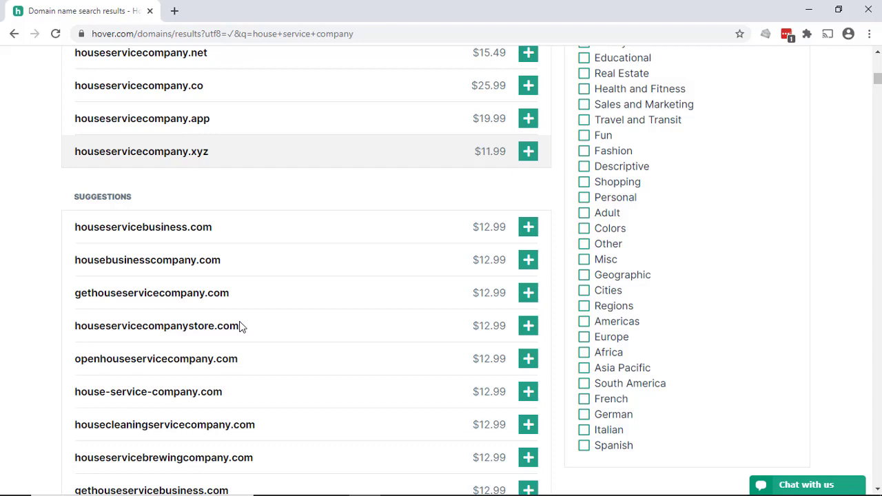
{"action": "scroll", "coordinate": [240, 327], "scroll_direction": "down", "scroll_amount": 1}
{"action": "scroll", "coordinate": [241, 327], "scroll_direction": "up", "scroll_amount": 15}
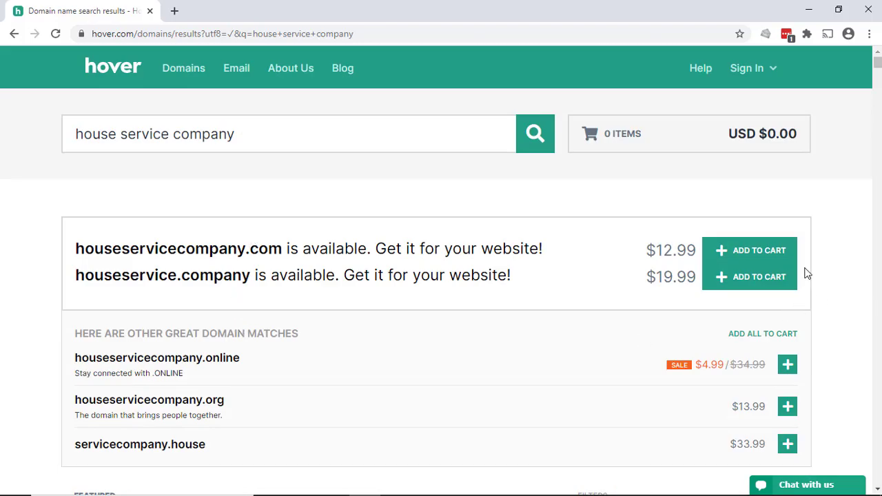
{"action": "left_click", "coordinate": [766, 249]}
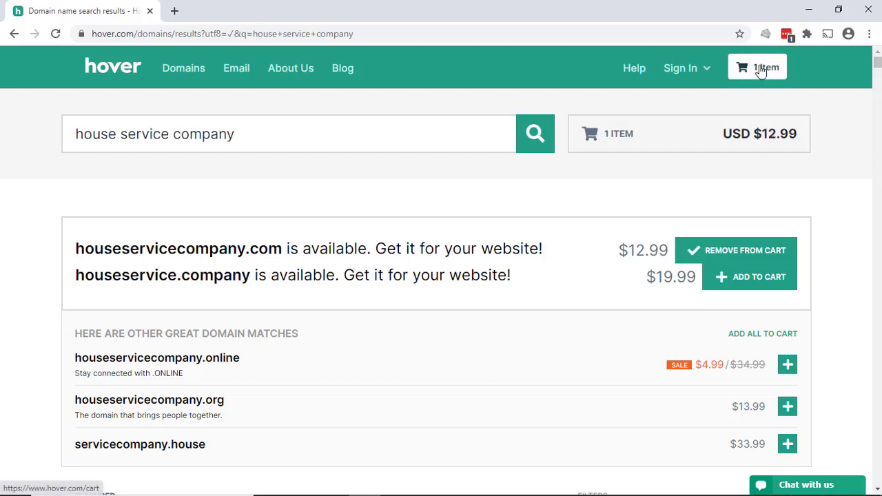
In the cart, try longer registration periods, then return houseservicecompany.com to 1 year for USD $13.17.
{"action": "left_click", "coordinate": [766, 69]}
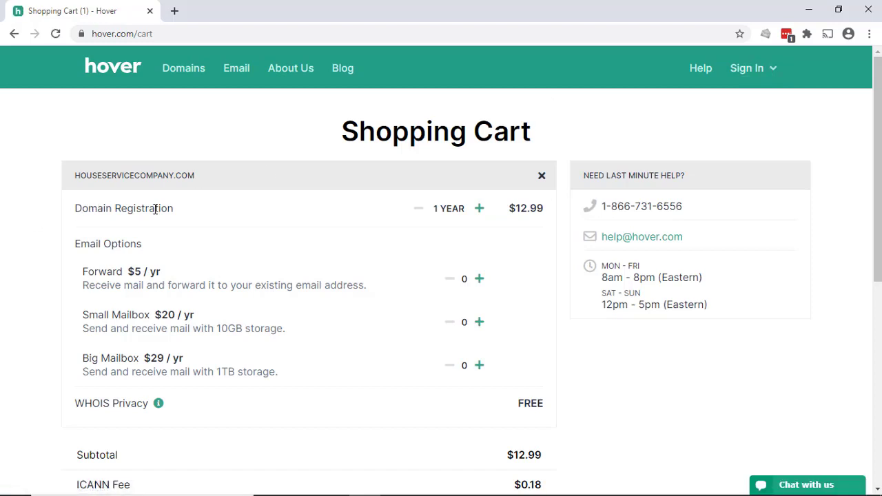
{"action": "left_click", "coordinate": [479, 210]}
{"action": "left_click", "coordinate": [479, 209]}
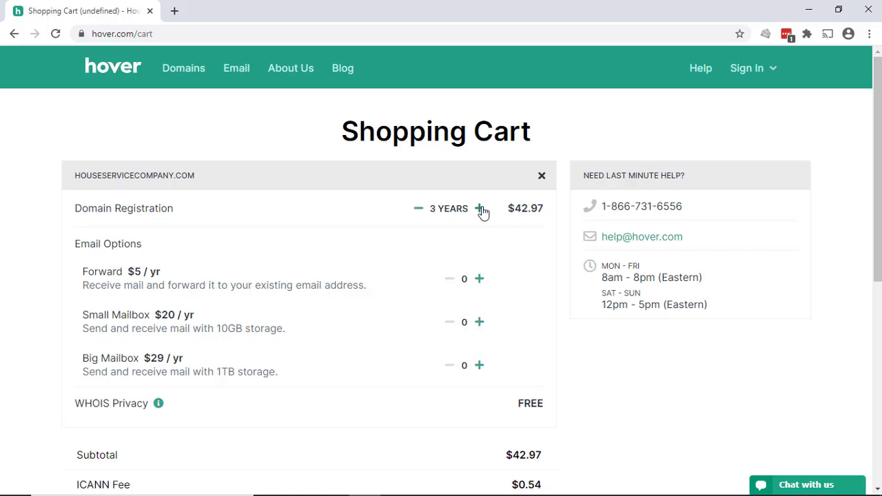
{"action": "left_click", "coordinate": [482, 210]}
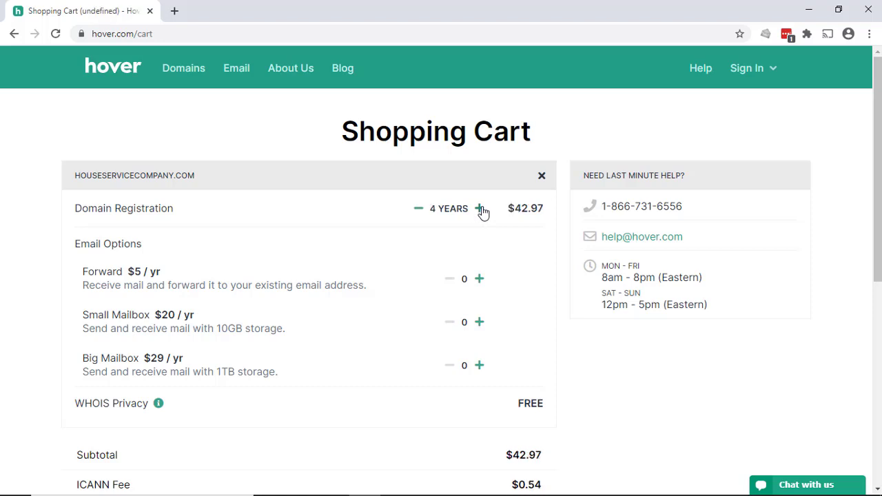
{"action": "double_click", "coordinate": [418, 209]}
{"action": "left_click", "coordinate": [418, 209]}
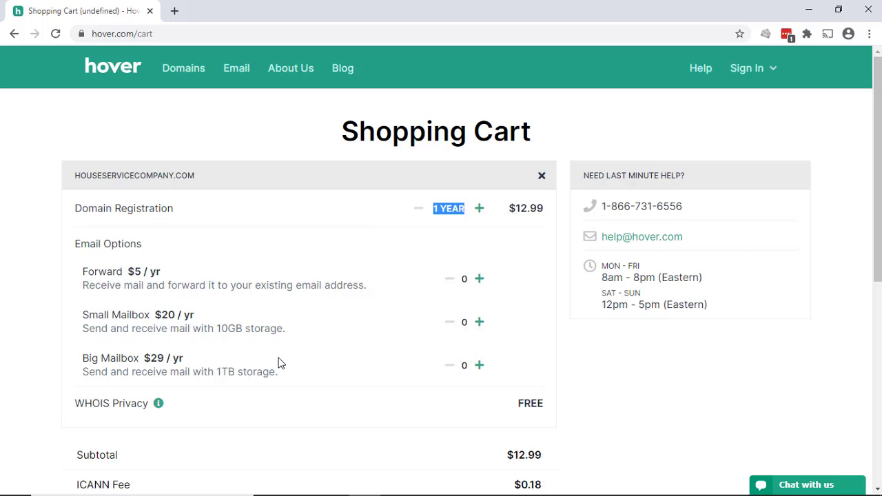
{"action": "scroll", "coordinate": [281, 361], "scroll_direction": "down", "scroll_amount": 1}
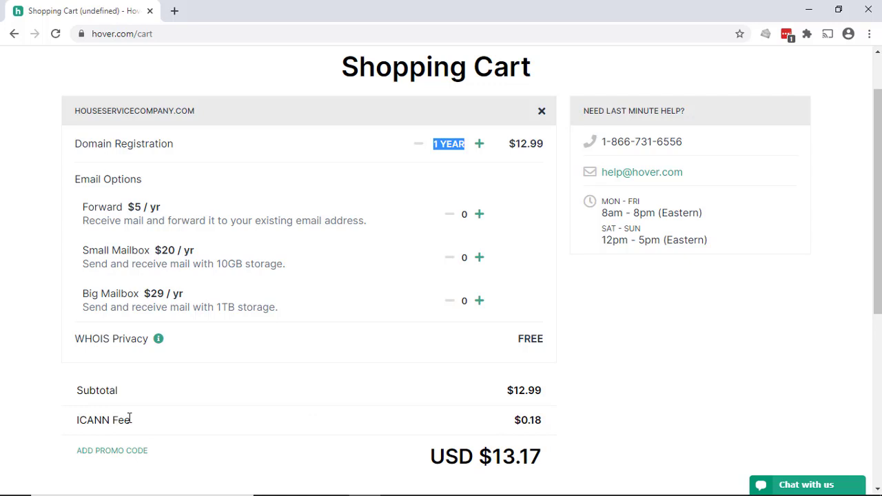
{"action": "scroll", "coordinate": [337, 444], "scroll_direction": "down", "scroll_amount": 1}
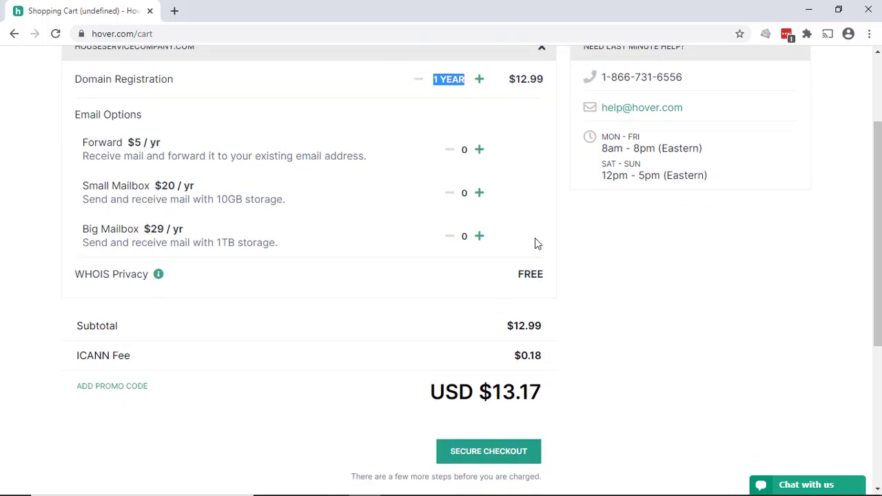
{"action": "scroll", "coordinate": [335, 260], "scroll_direction": "up", "scroll_amount": 2}
{"action": "scroll", "coordinate": [335, 259], "scroll_direction": "down", "scroll_amount": 4}
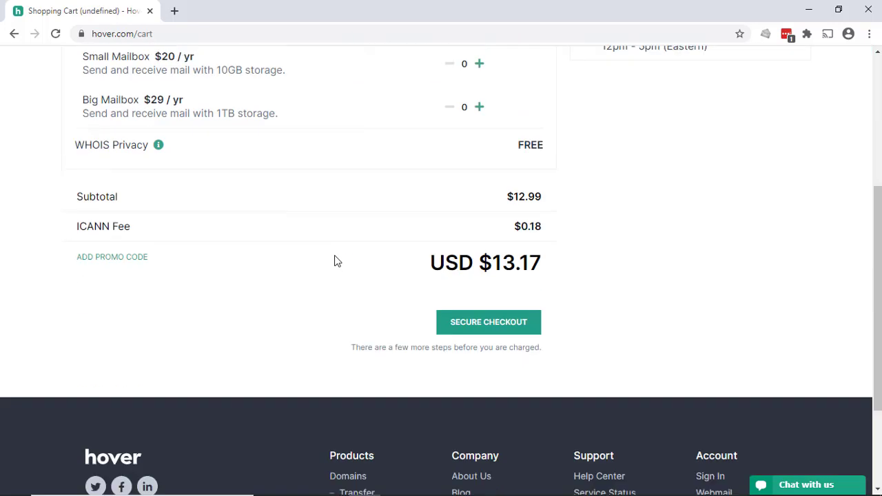
Proceed to checkout and enter the account holder's first and last name.
{"action": "left_click", "coordinate": [497, 322]}
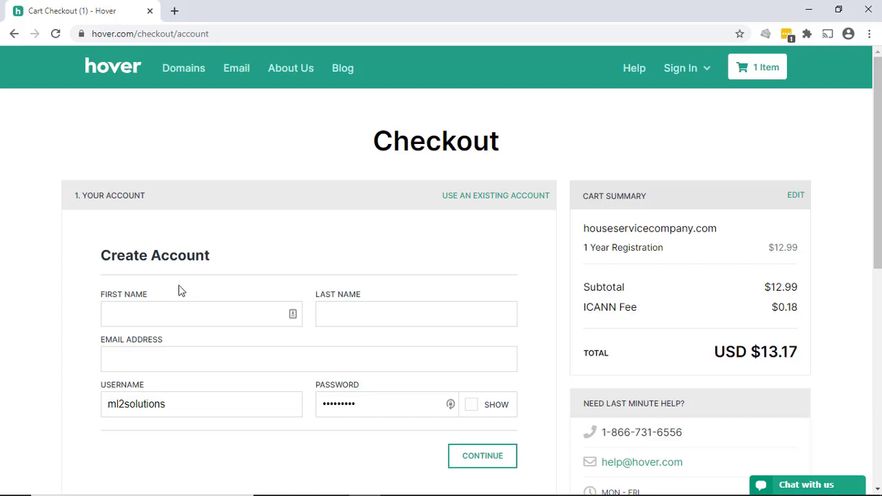
{"action": "left_click", "coordinate": [173, 319]}
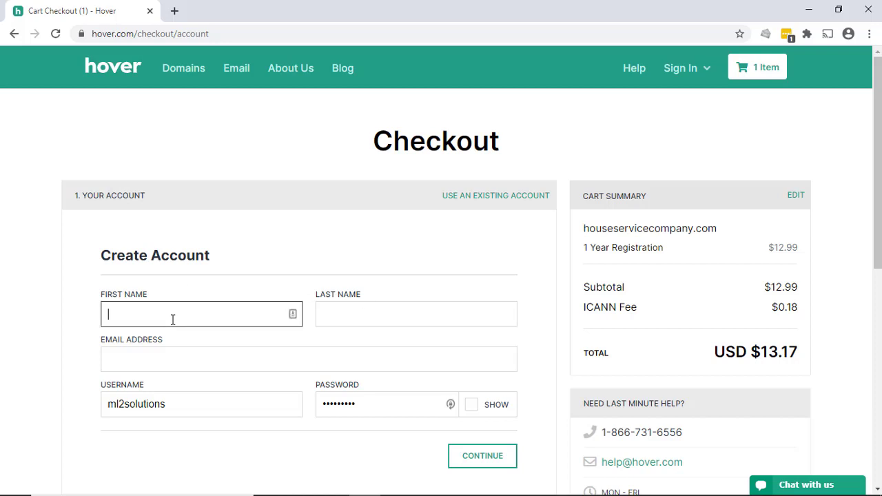
{"action": "key", "text": "Tab"}
{"action": "key", "text": "Tab"}
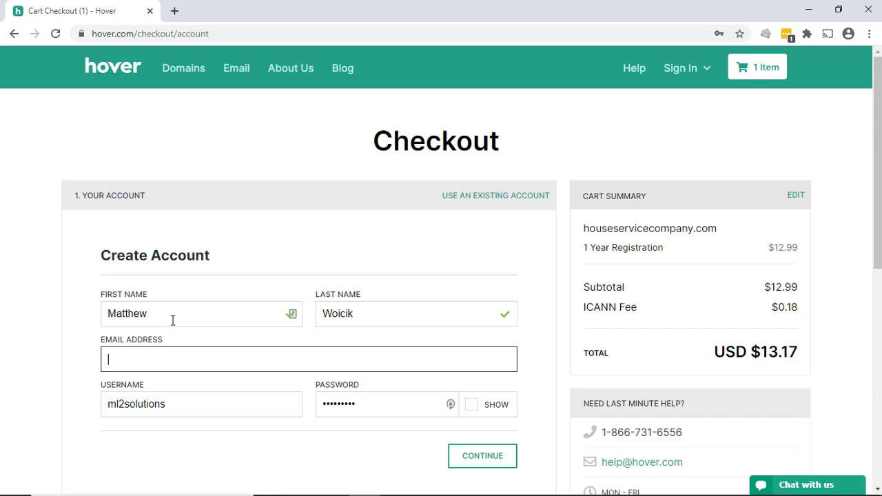
Fill in the e-mail, a username matching the domain, and a 12-character password.
{"action": "key", "text": "ctrl+v"}
{"action": "key", "text": "Tab"}
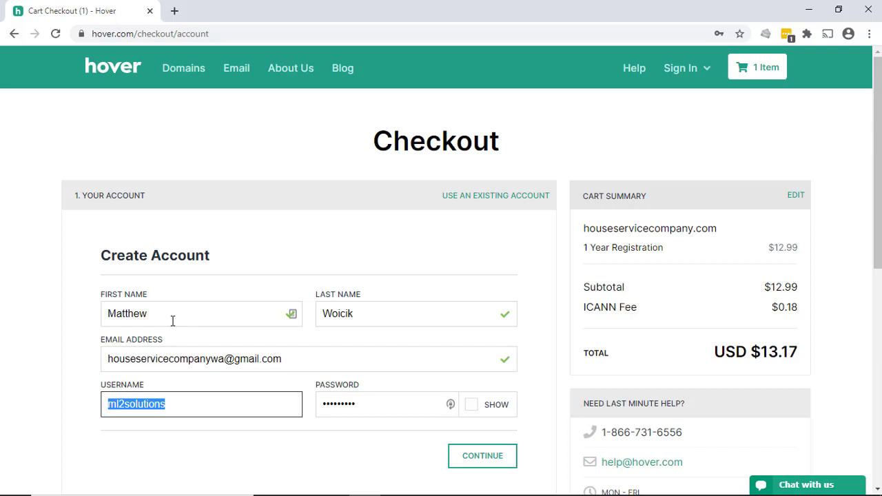
{"action": "type", "text": "houseservicecompany"}
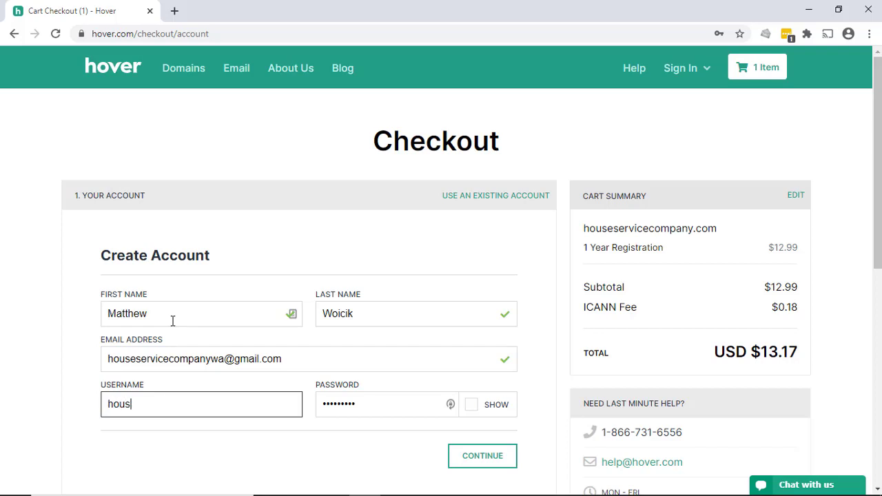
{"action": "key", "text": "Tab"}
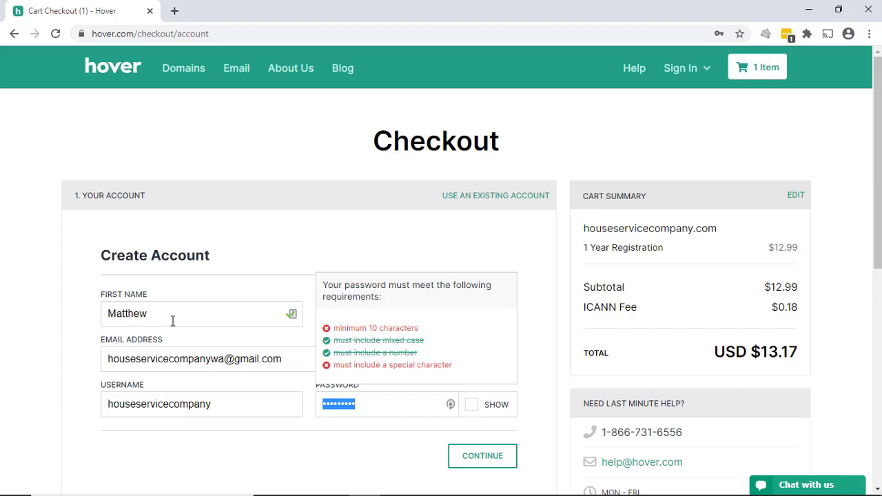
{"action": "key", "text": "ctrl+v"}
{"action": "left_click", "coordinate": [172, 320]}
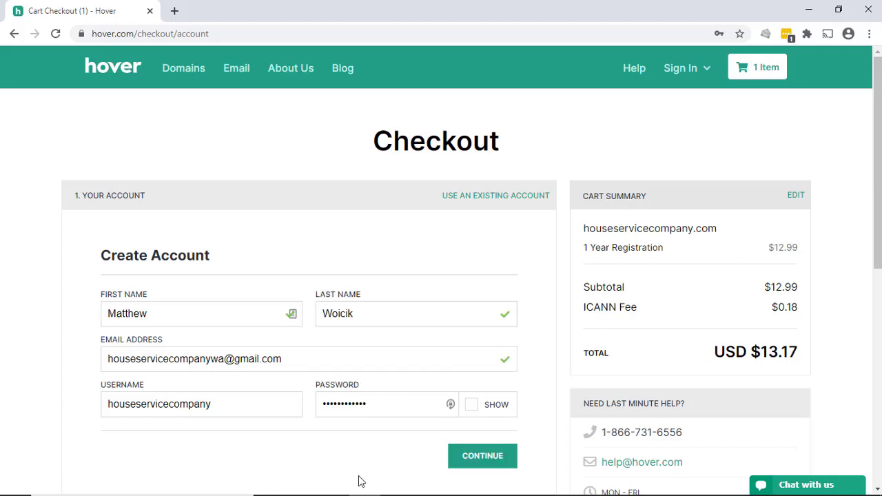
Submit the account details, accept the Terms of Service, opt in to newsletters, and continue.
{"action": "left_click", "coordinate": [493, 458]}
{"action": "scroll", "coordinate": [364, 250], "scroll_direction": "down", "scroll_amount": 1}
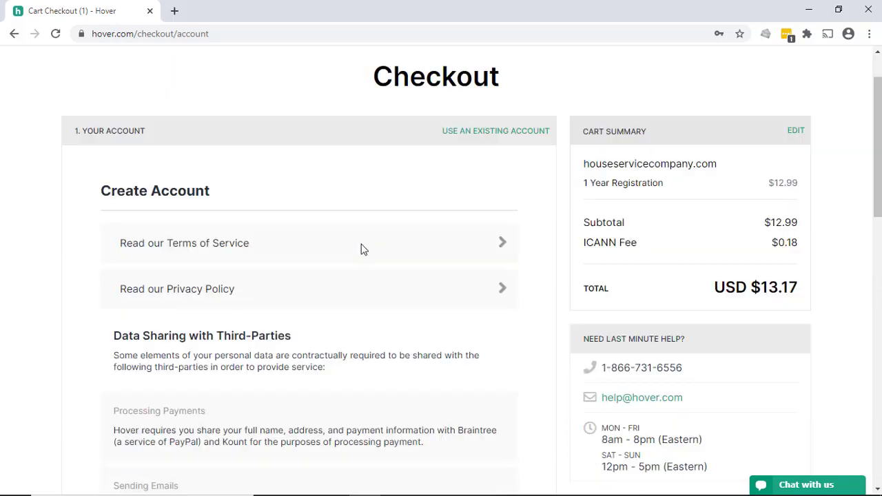
{"action": "scroll", "coordinate": [364, 250], "scroll_direction": "down", "scroll_amount": 1}
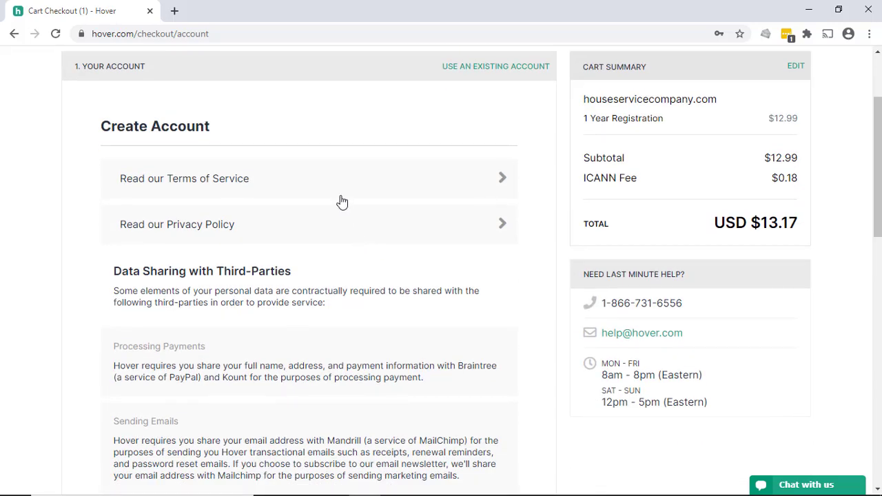
{"action": "scroll", "coordinate": [348, 229], "scroll_direction": "down", "scroll_amount": 1}
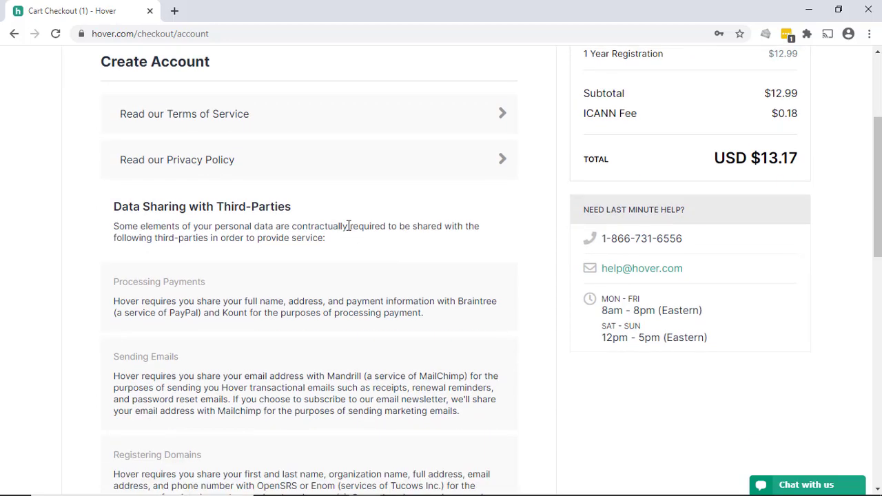
{"action": "scroll", "coordinate": [347, 229], "scroll_direction": "down", "scroll_amount": 3}
{"action": "scroll", "coordinate": [348, 230], "scroll_direction": "down", "scroll_amount": 3}
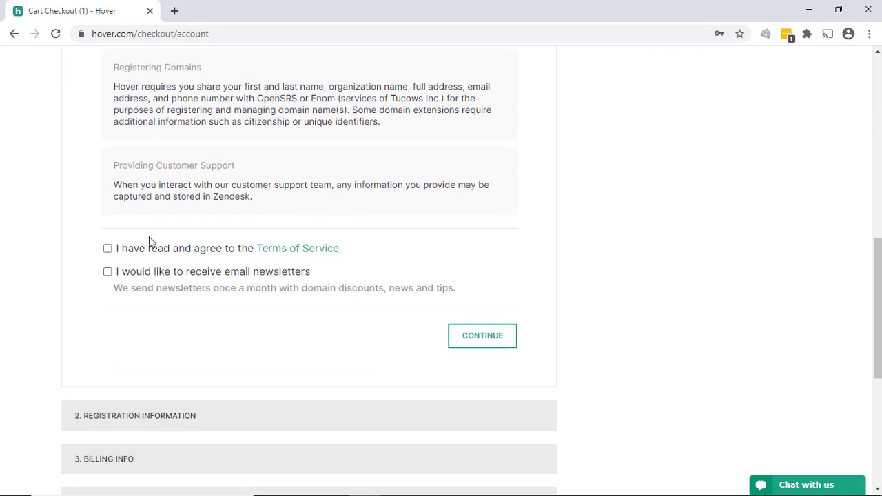
{"action": "left_click", "coordinate": [108, 250]}
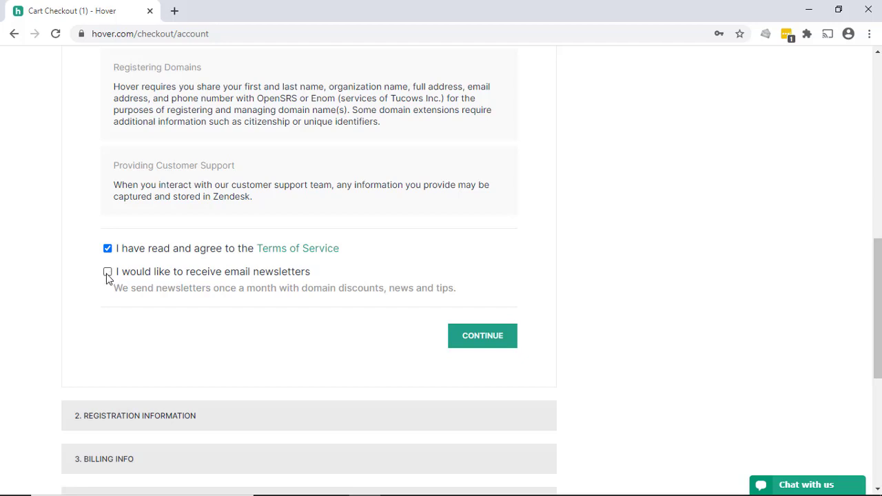
{"action": "left_click", "coordinate": [108, 273]}
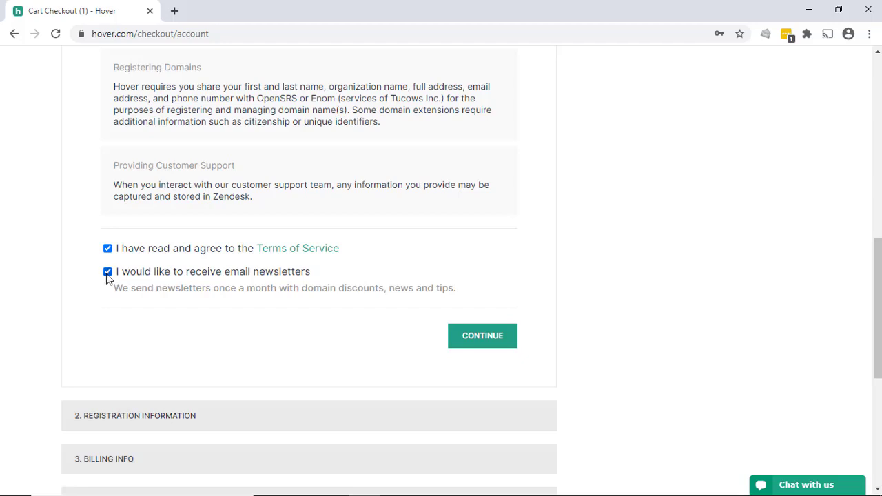
{"action": "left_click", "coordinate": [493, 336]}
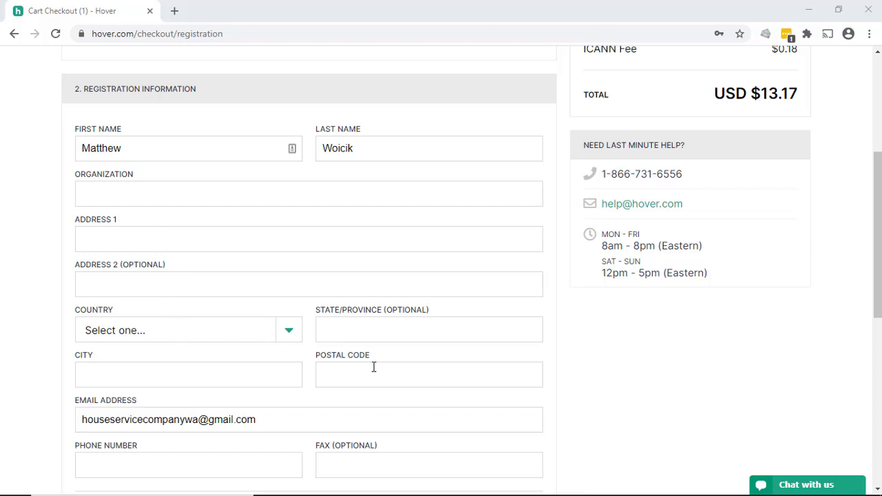
Submit the prefilled registration contact information to reach Billing Info.
{"action": "scroll", "coordinate": [235, 365], "scroll_direction": "down", "scroll_amount": 1}
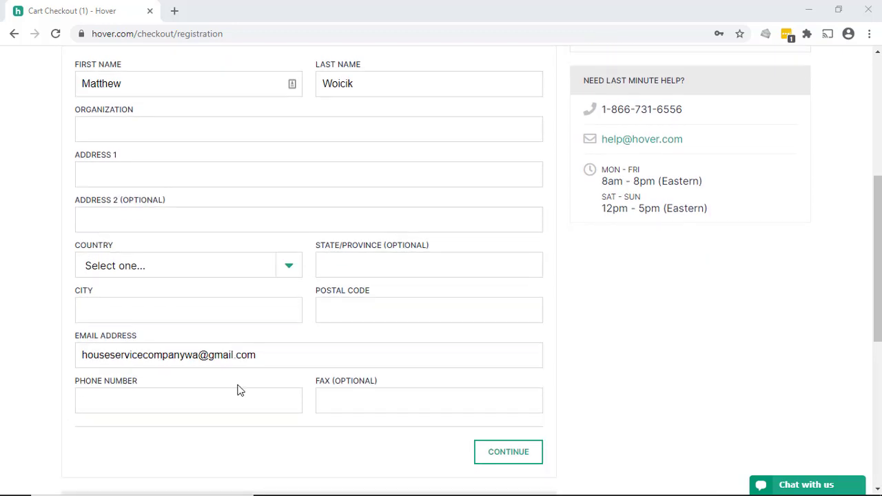
{"action": "left_click", "coordinate": [525, 453]}
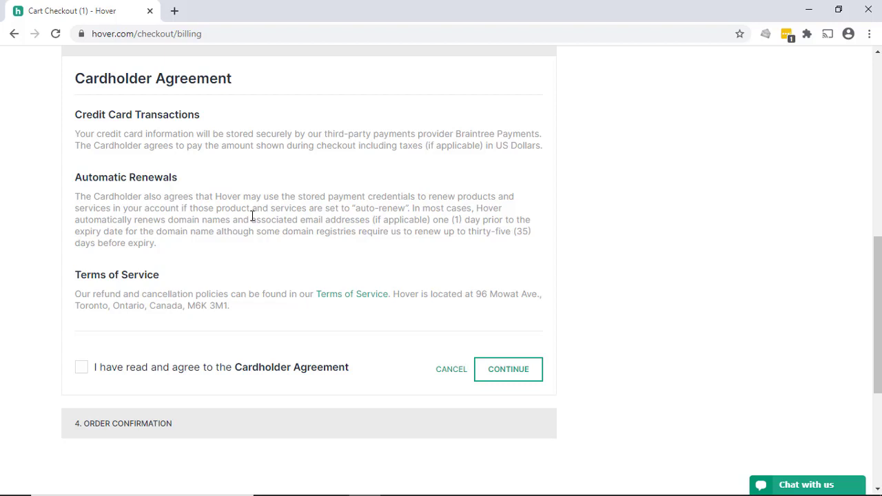
Agree to the Cardholder Agreement and continue to Order Confirmation.
{"action": "left_click", "coordinate": [83, 369]}
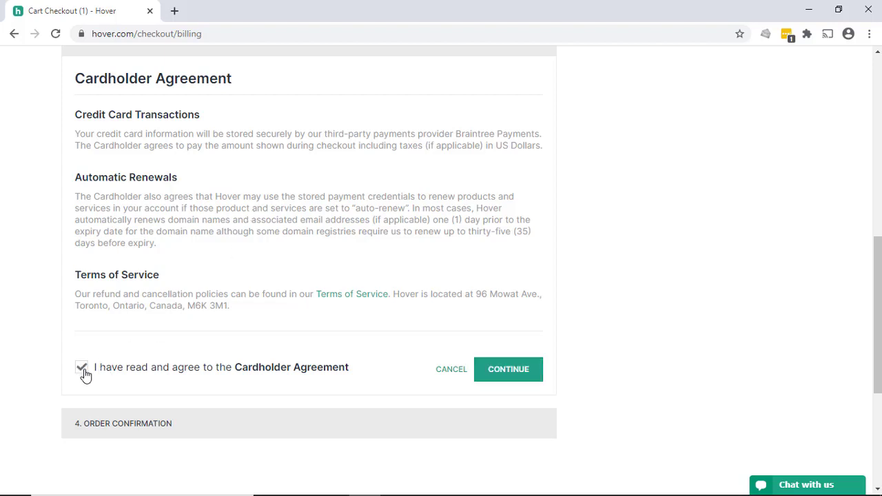
{"action": "left_click", "coordinate": [534, 373]}
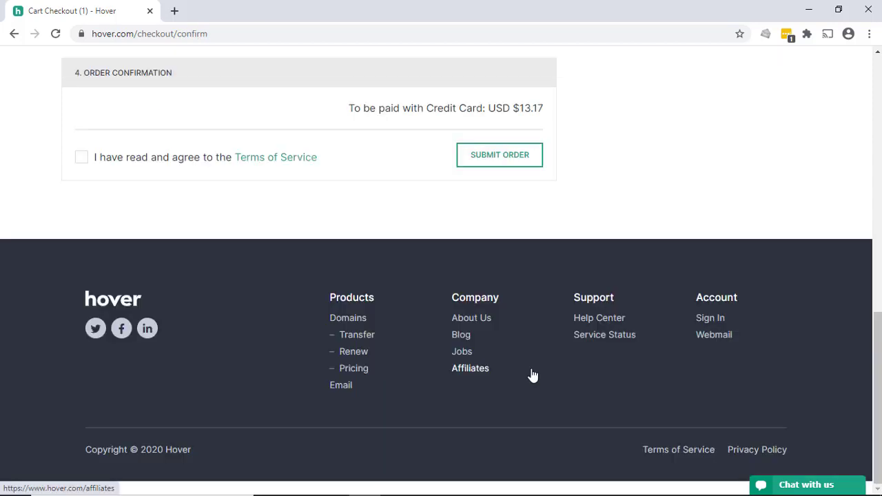
Agree to the Terms of Service and submit the USD $13.17 order.
{"action": "left_click", "coordinate": [82, 158]}
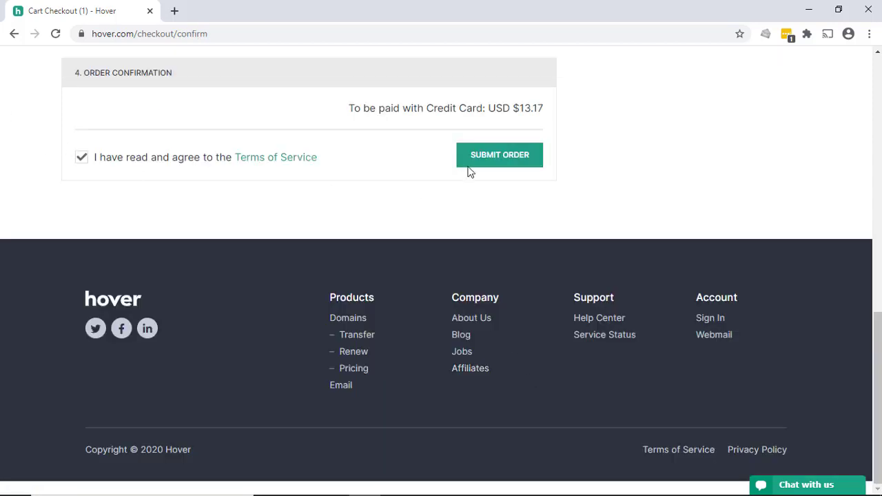
{"action": "left_click", "coordinate": [512, 154]}
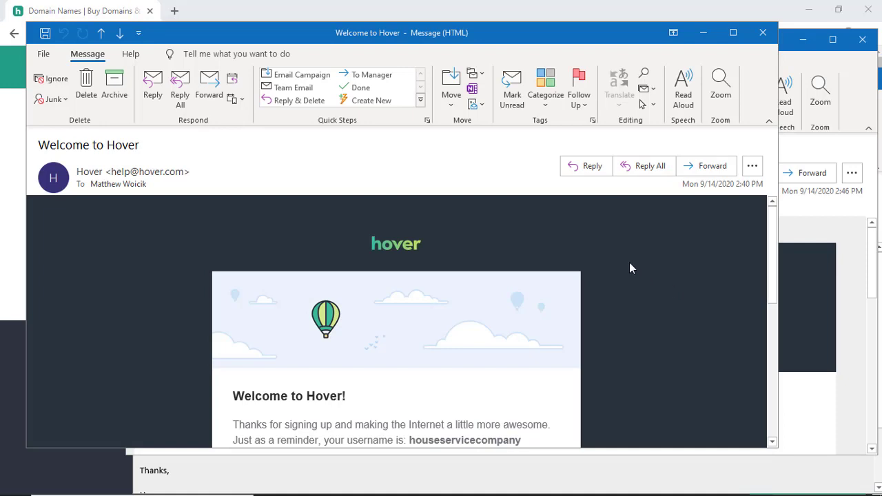
Close the Welcome and Order Confirmation emails, then check the verification email sender's contact card.
{"action": "scroll", "coordinate": [627, 256], "scroll_direction": "down", "scroll_amount": 3}
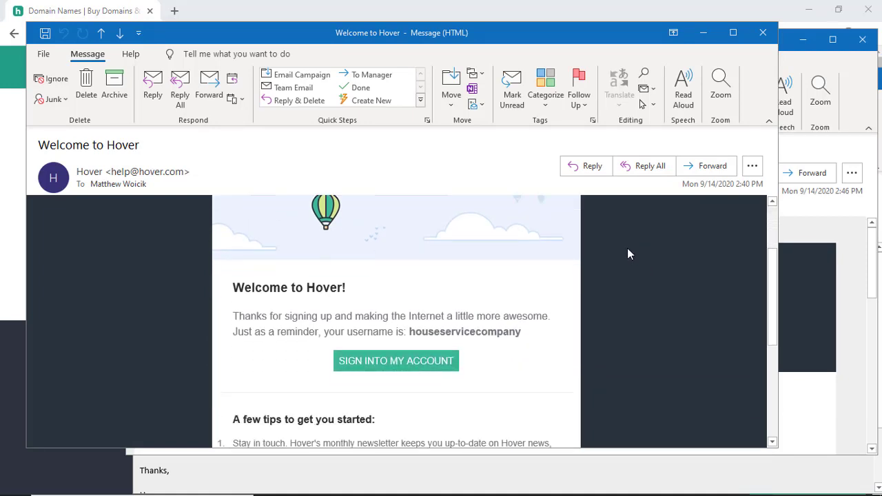
{"action": "scroll", "coordinate": [627, 255], "scroll_direction": "down", "scroll_amount": 3}
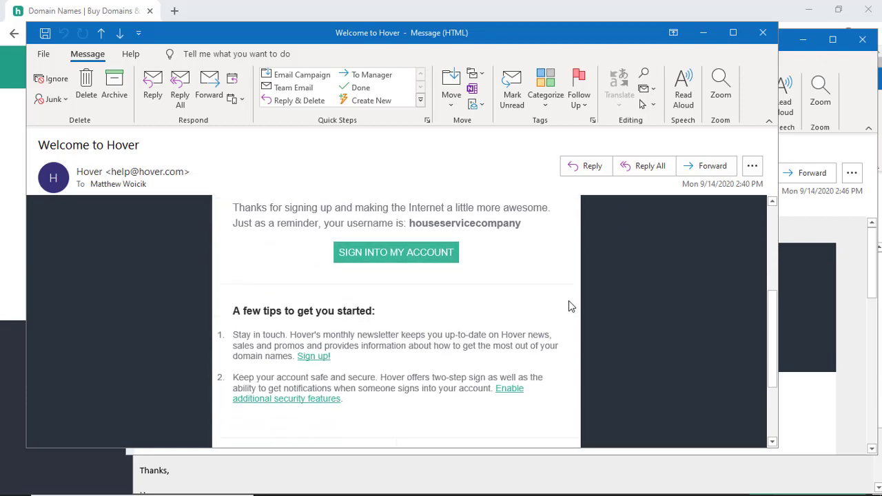
{"action": "scroll", "coordinate": [569, 306], "scroll_direction": "down", "scroll_amount": 3}
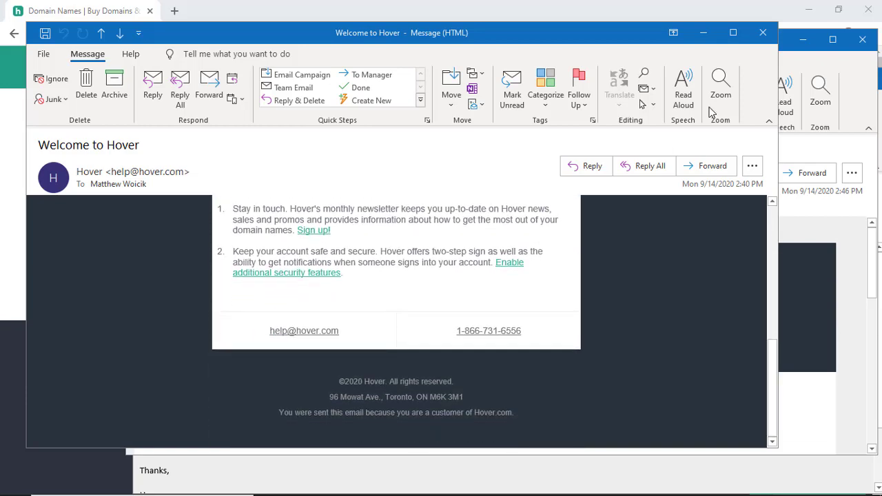
{"action": "left_click", "coordinate": [762, 32]}
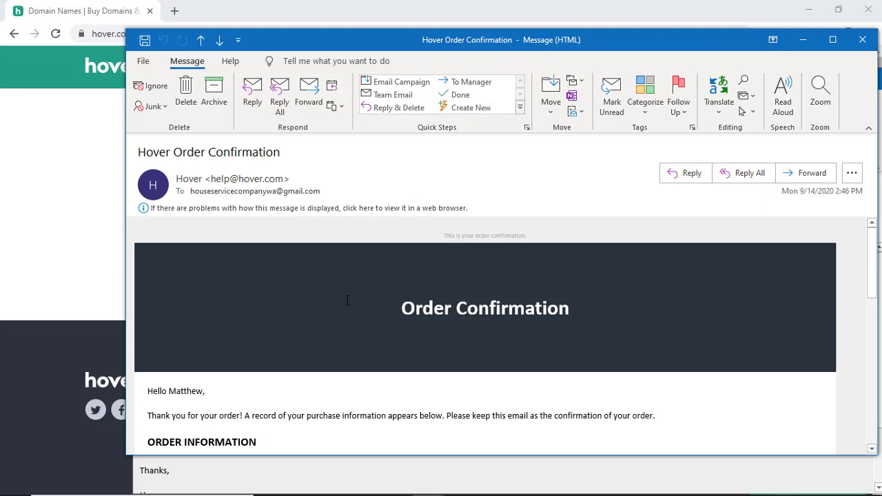
{"action": "key", "text": "Escape"}
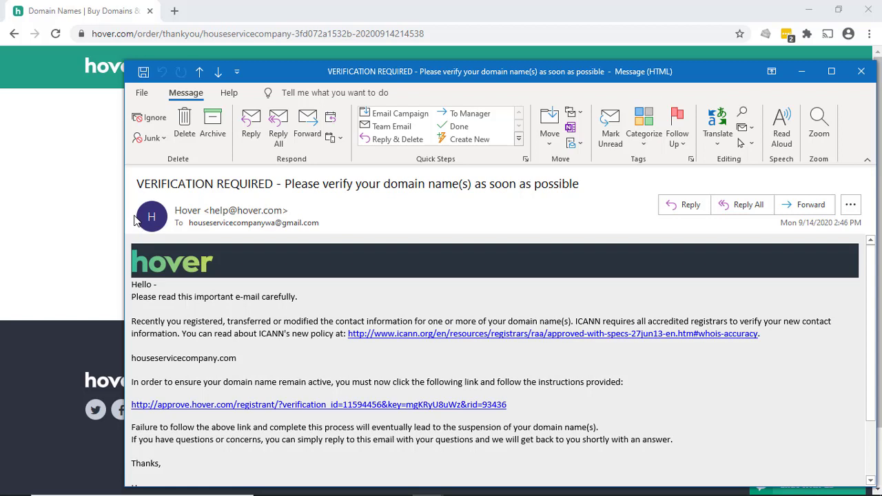
{"action": "mouse_move", "coordinate": [138, 216]}
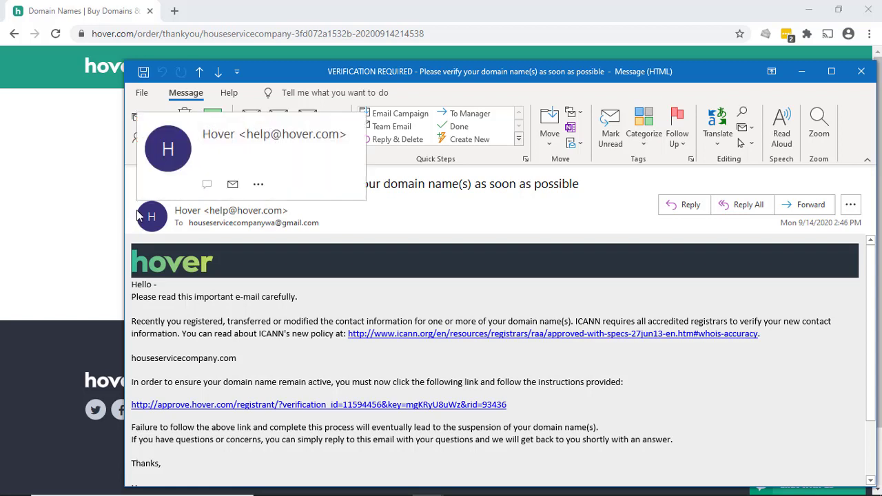
{"action": "left_click", "coordinate": [138, 216]}
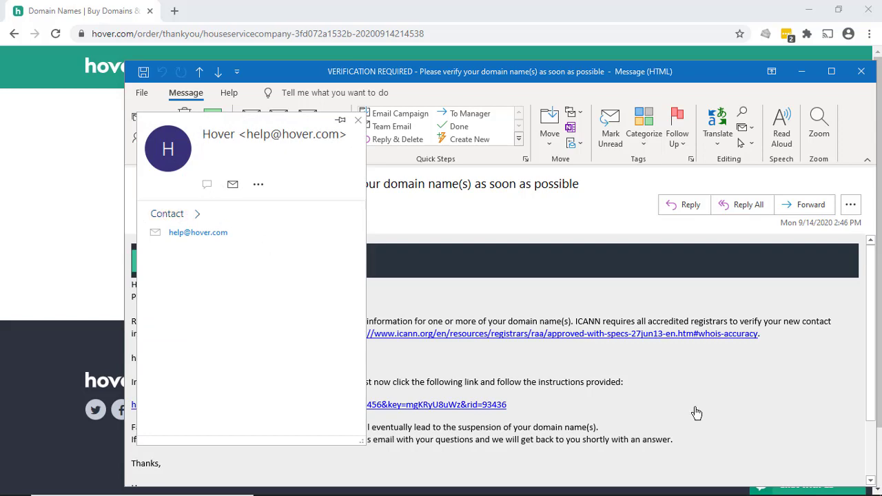
{"action": "left_click", "coordinate": [716, 393]}
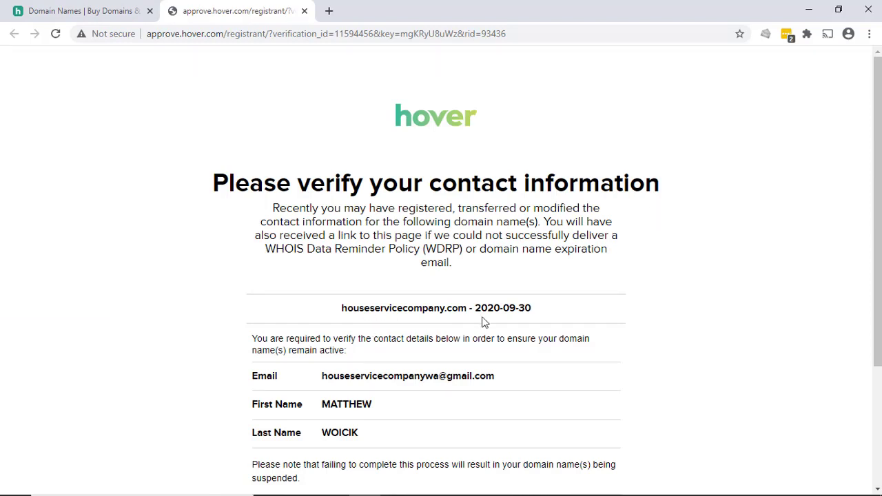
Click Verify Information for houseservicecompany.com's contact details, then close the approval page.
{"action": "scroll", "coordinate": [396, 393], "scroll_direction": "down", "scroll_amount": 3}
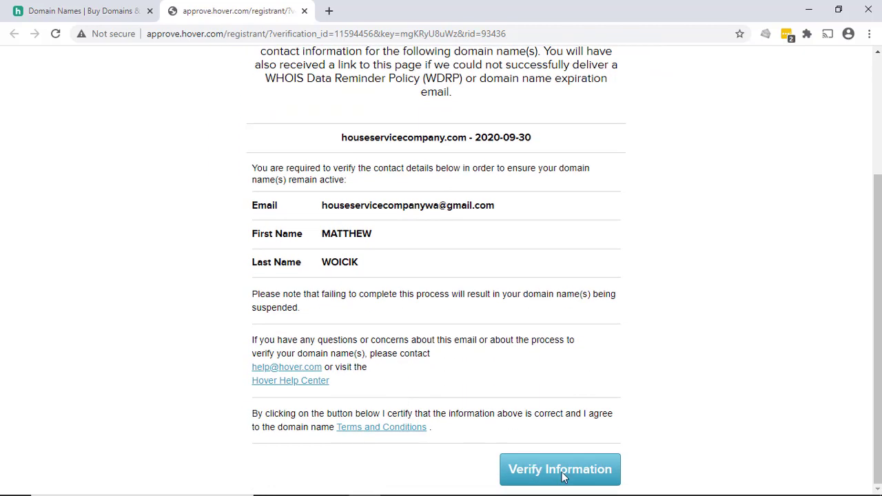
{"action": "left_click", "coordinate": [564, 476]}
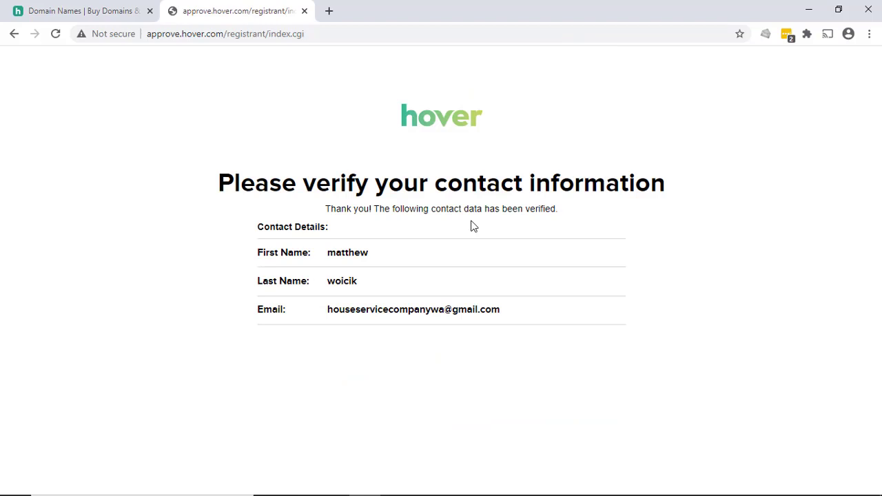
{"action": "key", "text": "ctrl+w"}
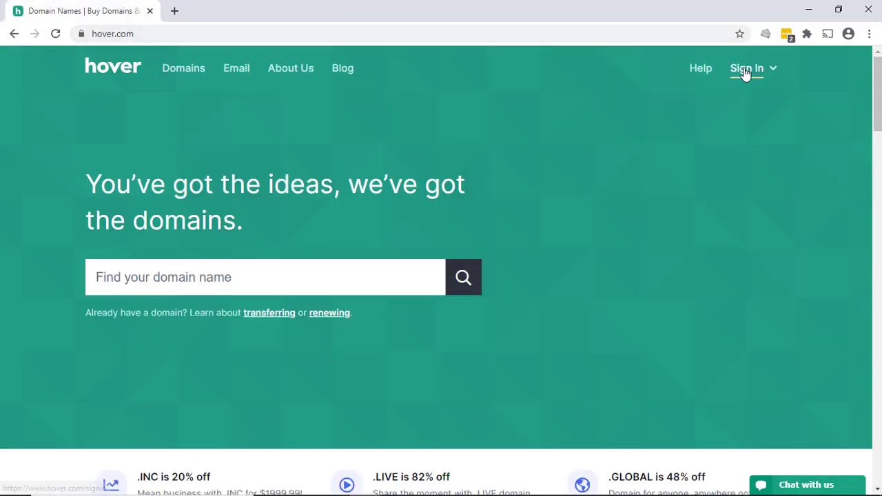
Go to Sign In > Control Panel and clear the old saved username for autofill.
{"action": "mouse_move", "coordinate": [744, 73]}
{"action": "left_click", "coordinate": [653, 132]}
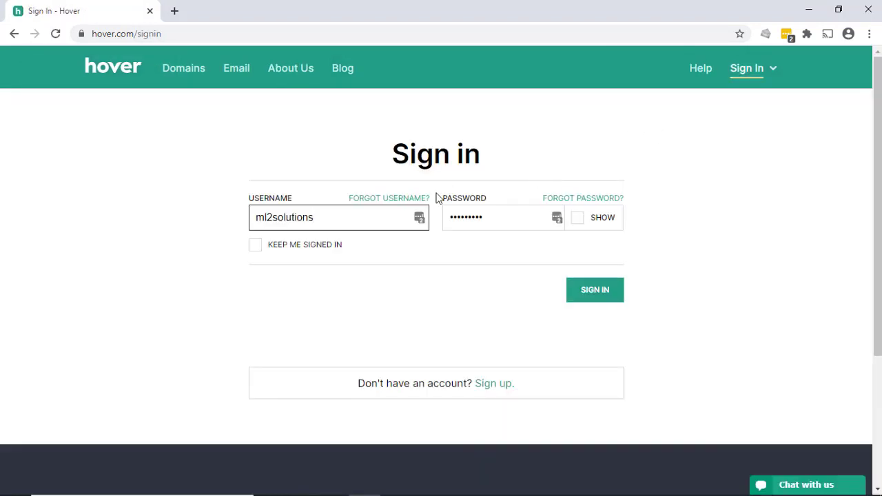
{"action": "left_click_drag", "start_coordinate": [327, 223], "coordinate": [231, 227]}
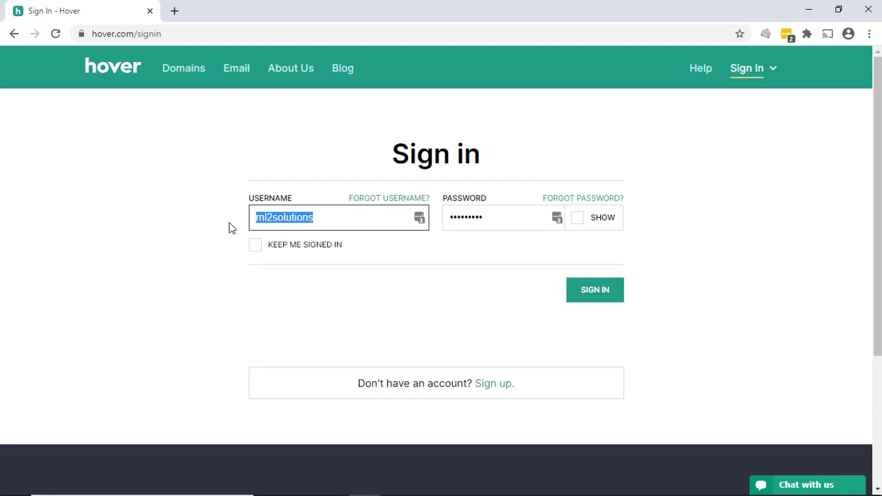
{"action": "key", "text": "BackSpace"}
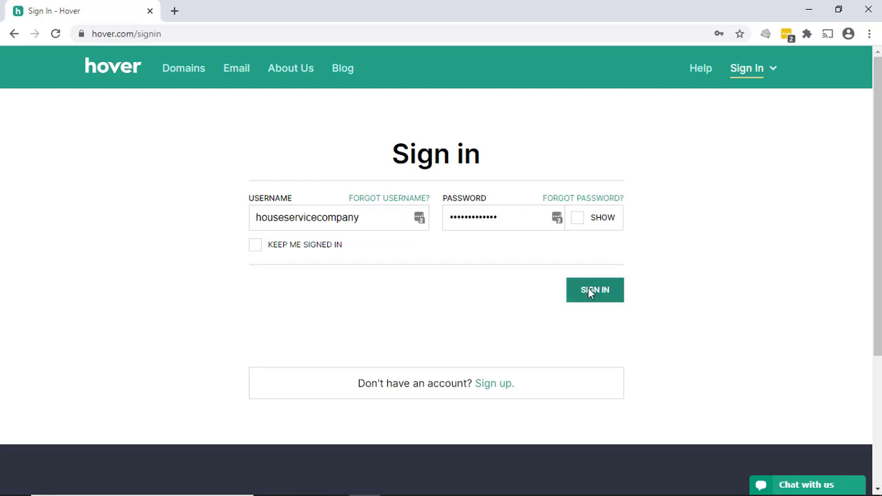
Sign in to the Hover account.
{"action": "left_click", "coordinate": [587, 289]}
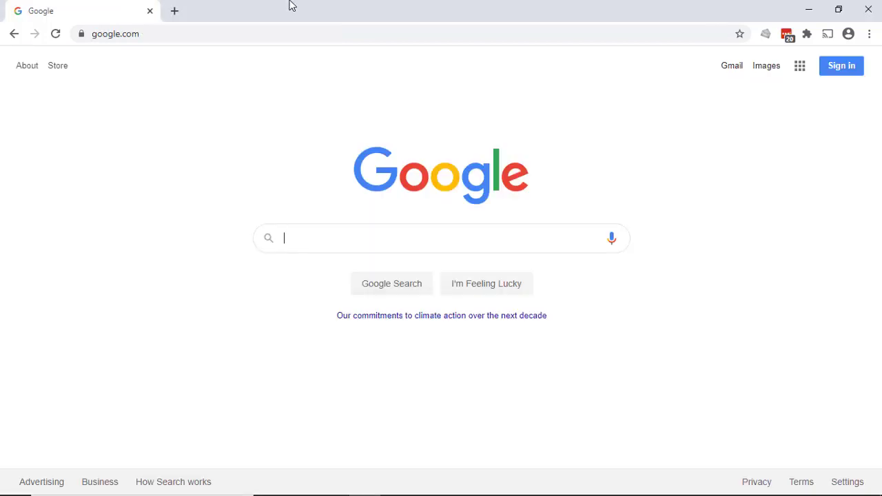
Search Google for 'godaddy'.
{"action": "left_click", "coordinate": [327, 230]}
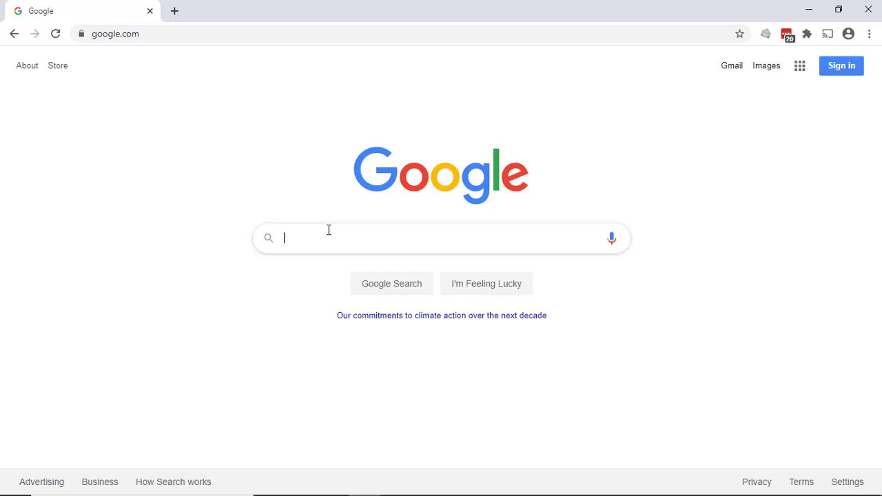
{"action": "type", "text": "goda"}
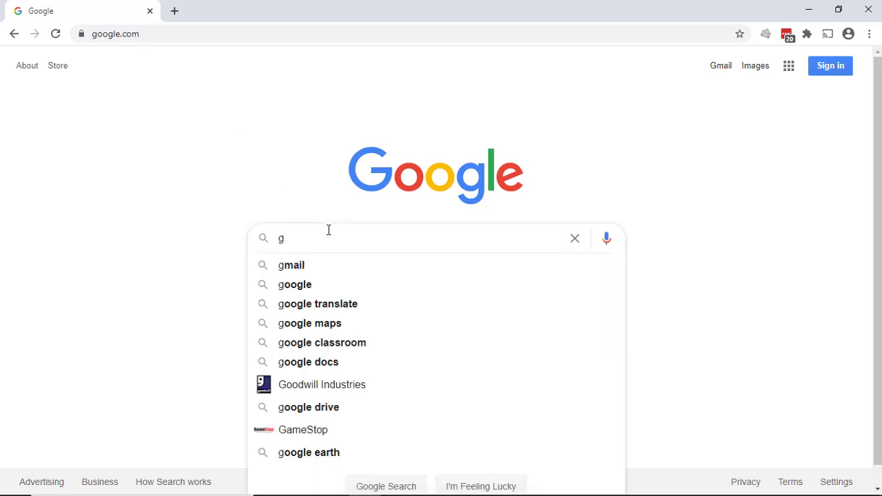
{"action": "type", "text": "ddy"}
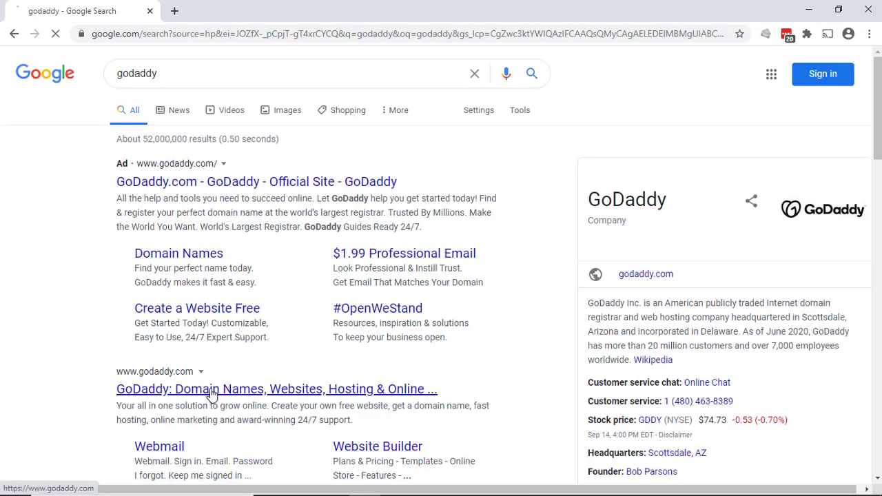
From the official GoDaddy site's footer WHOIS page, look up houseservicecompany.com.
{"action": "left_click", "coordinate": [213, 391]}
{"action": "scroll", "coordinate": [301, 215], "scroll_direction": "down", "scroll_amount": 15}
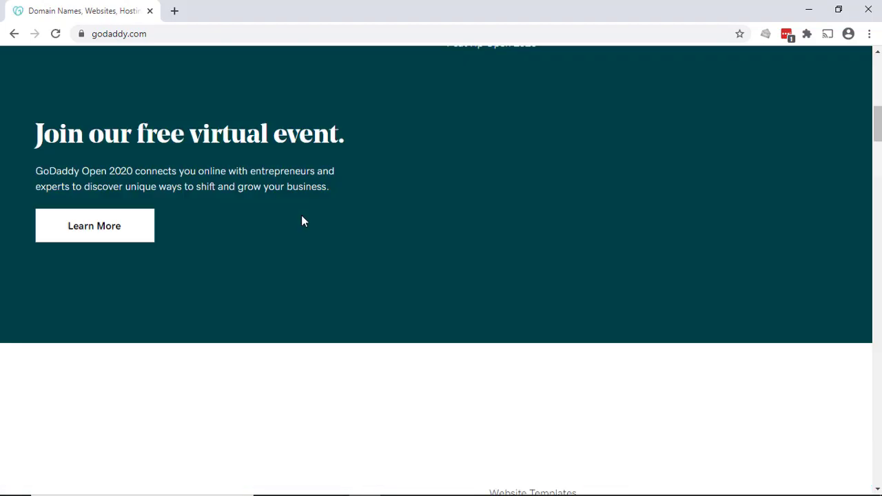
{"action": "scroll", "coordinate": [301, 221], "scroll_direction": "down", "scroll_amount": 10}
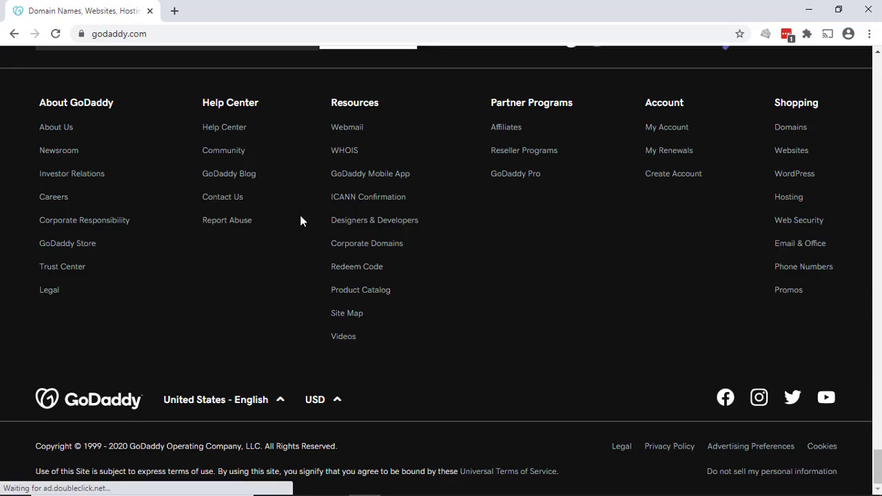
{"action": "scroll", "coordinate": [336, 174], "scroll_direction": "down", "scroll_amount": 1}
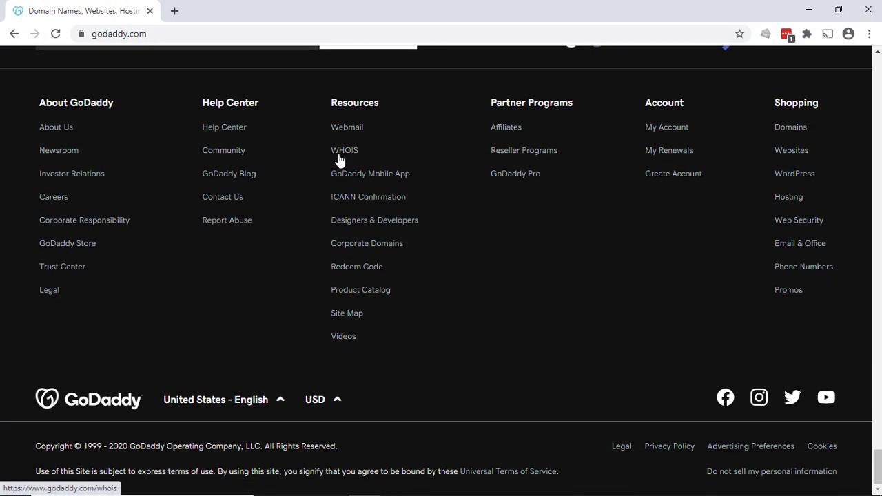
{"action": "left_click", "coordinate": [339, 158]}
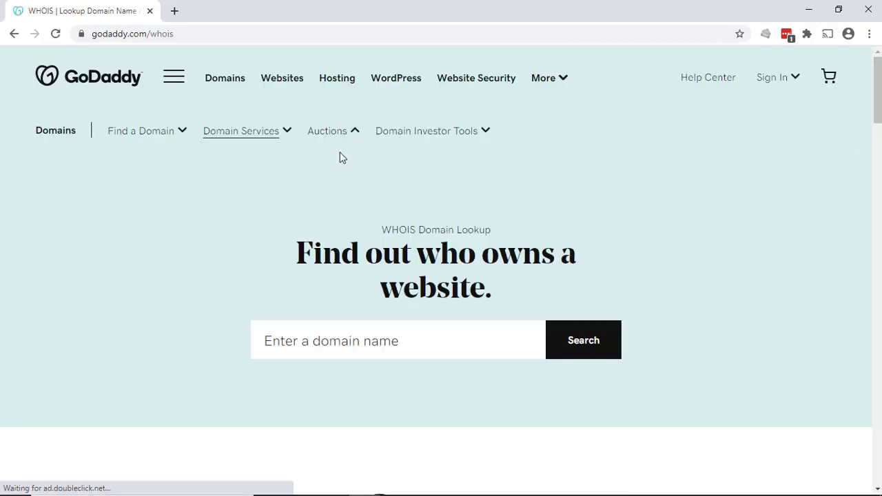
{"action": "left_click", "coordinate": [410, 339]}
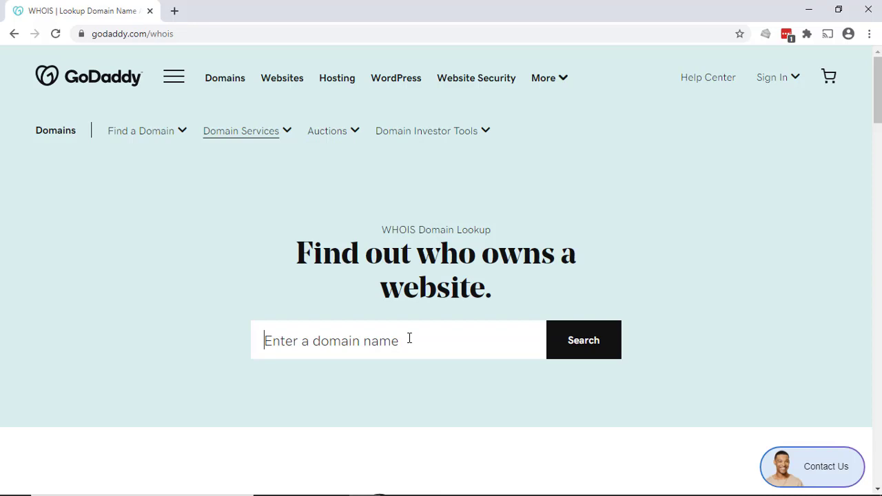
{"action": "left_click", "coordinate": [587, 339]}
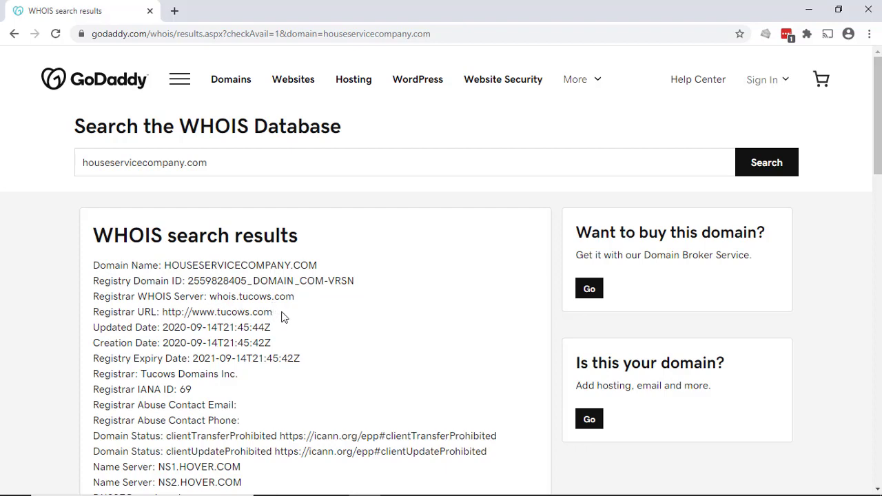
{"action": "scroll", "coordinate": [283, 316], "scroll_direction": "down", "scroll_amount": 1}
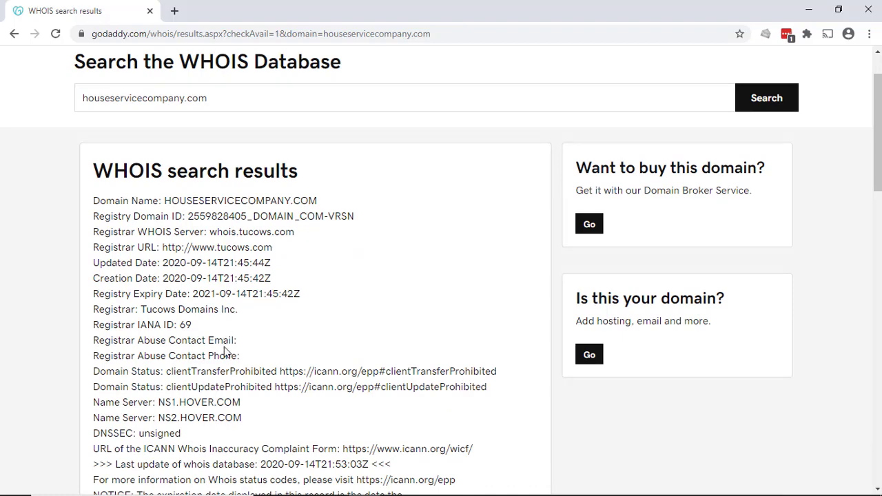
{"action": "scroll", "coordinate": [239, 352], "scroll_direction": "down", "scroll_amount": 1}
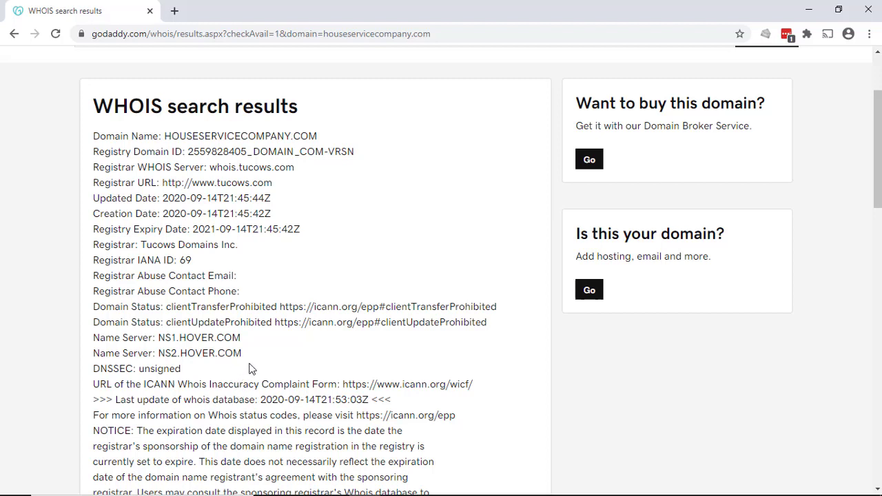
{"action": "scroll", "coordinate": [251, 368], "scroll_direction": "down", "scroll_amount": 2}
{"action": "scroll", "coordinate": [253, 366], "scroll_direction": "up", "scroll_amount": 2}
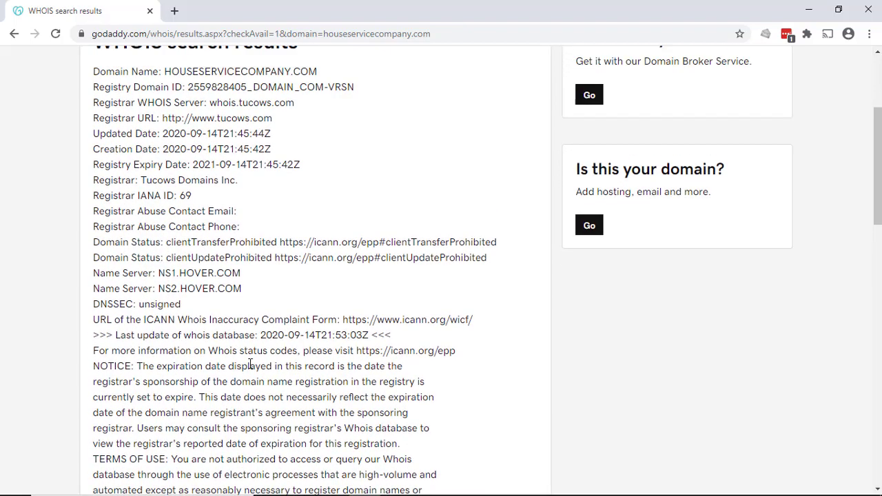